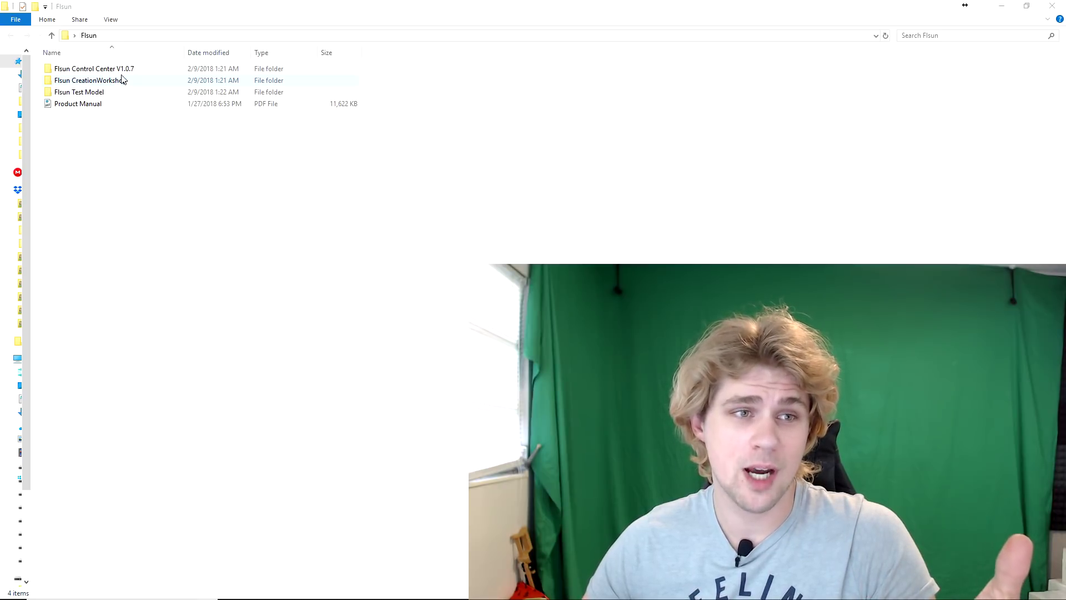
Open Flsun Control Center V1.0.7 > Flsun system and launch L2 Control Center.exe
double_click(125, 75)
double_click(119, 70)
double_click(96, 167)
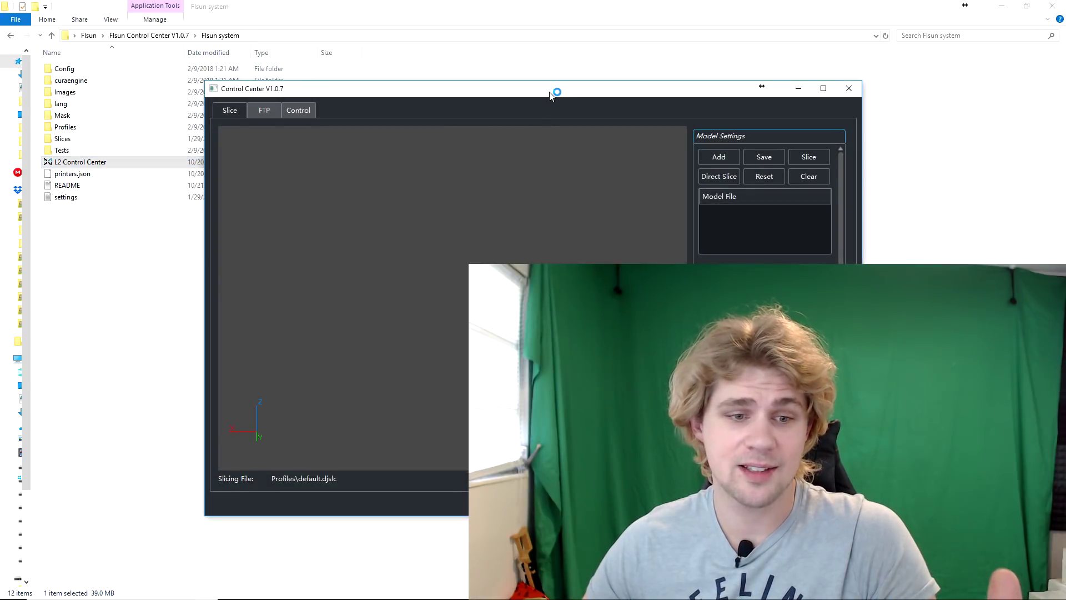
Reposition the Control Center window and look over its FTP and Slice views
drag(550, 95, 515, 74)
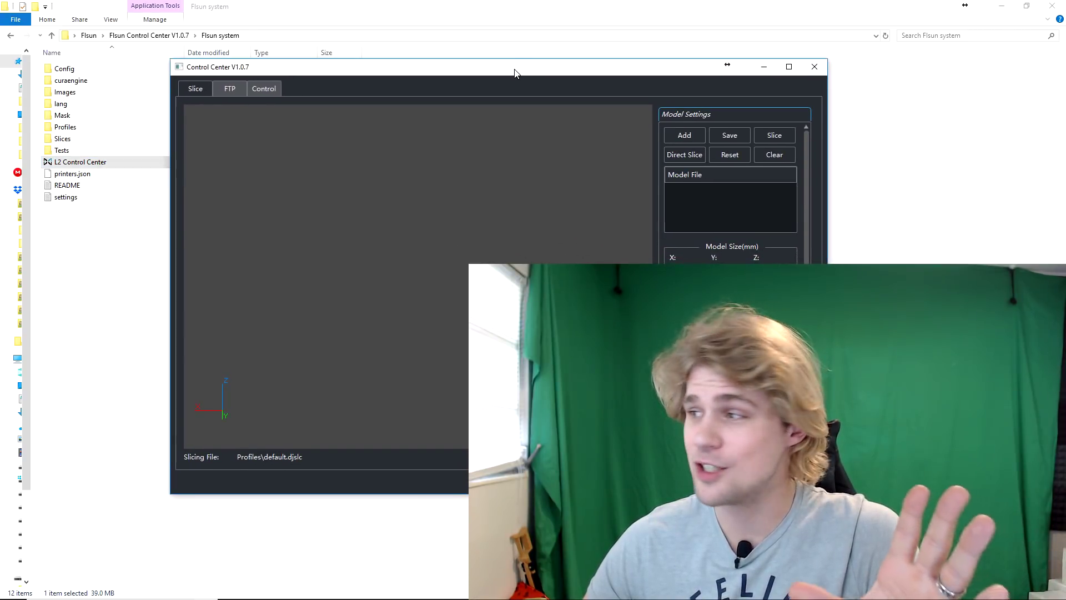
drag(534, 76, 471, 49)
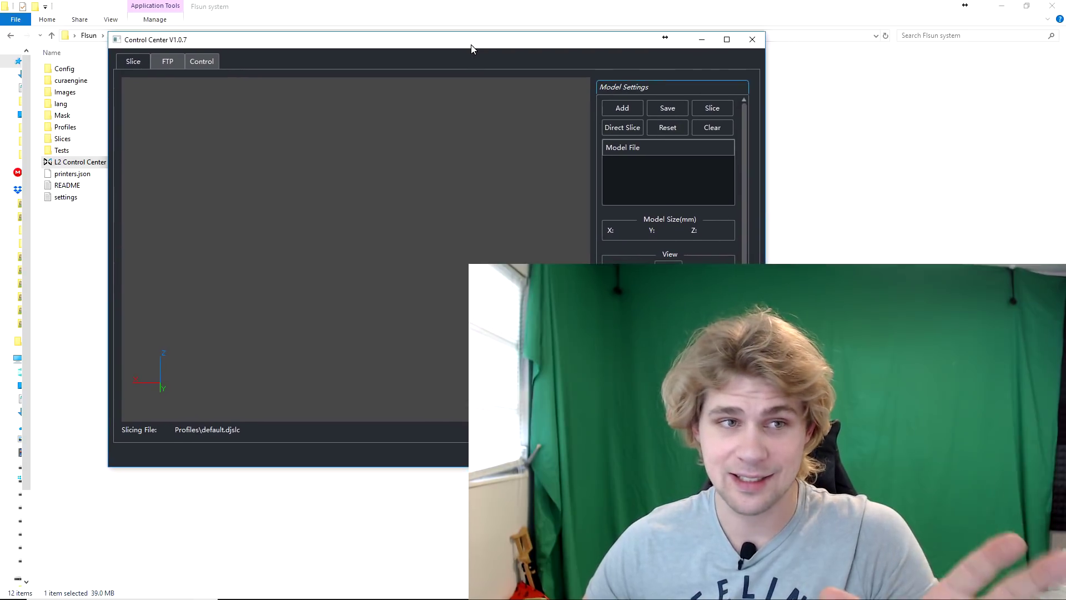
click(168, 61)
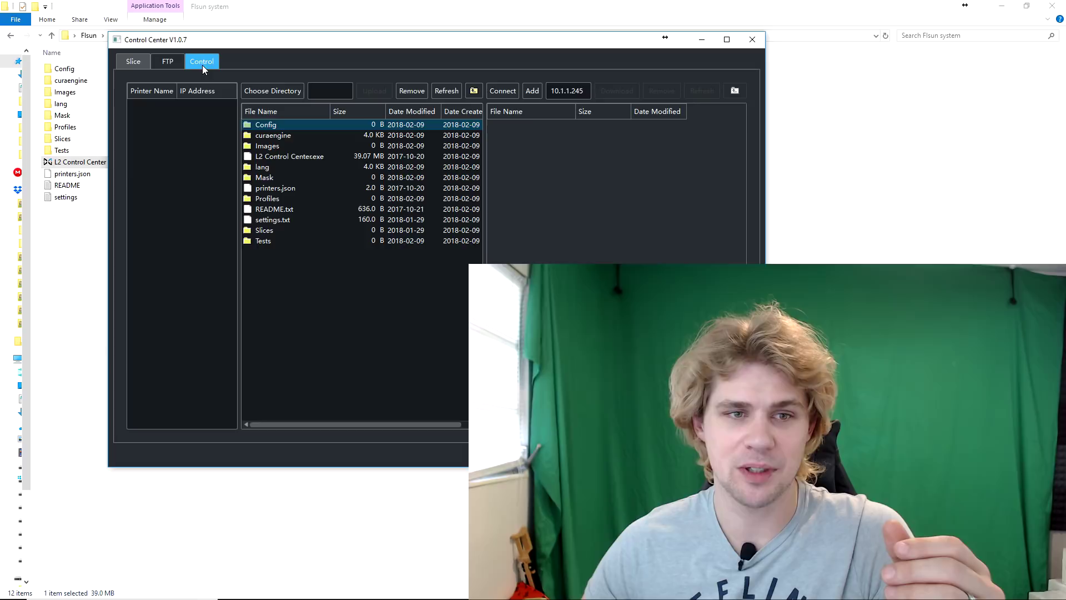
click(145, 59)
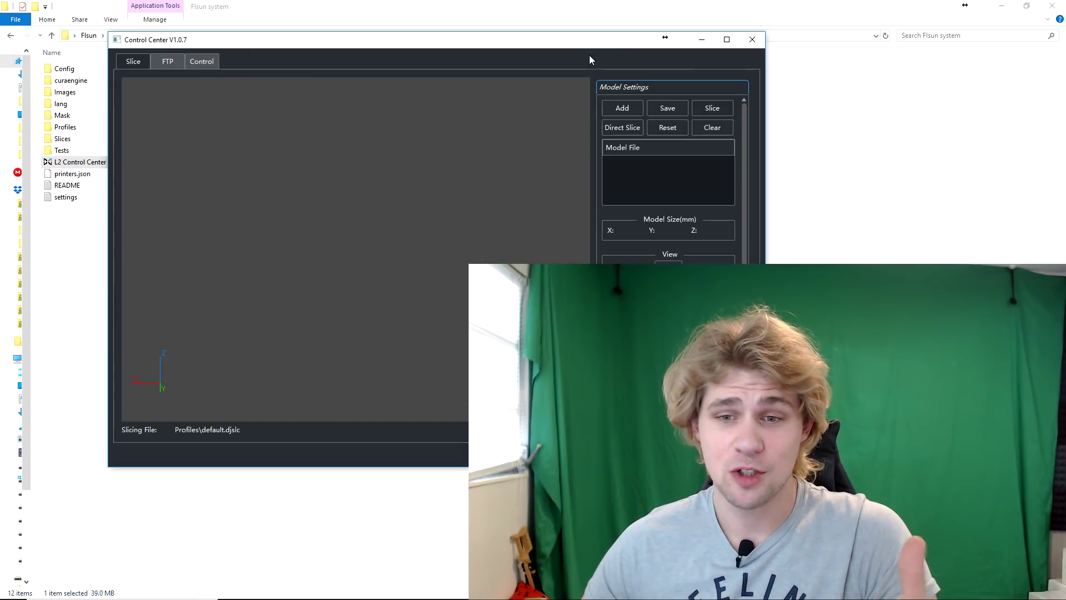
scroll(672, 167, down, 4)
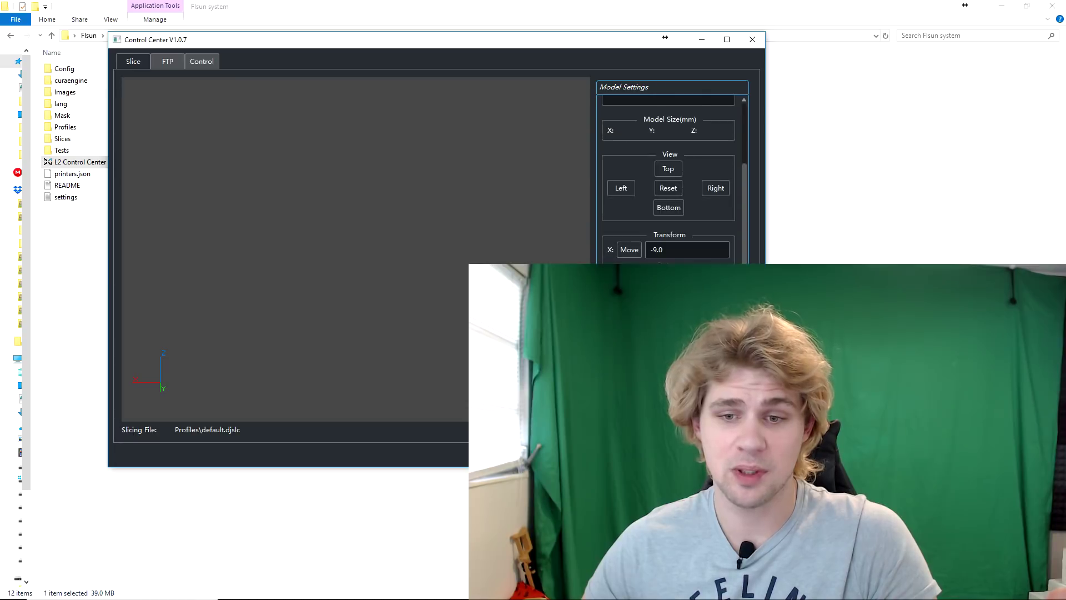
Close Control Center and launch CreationWorkshop.exe from the Flsun CreationWorkshop folder
click(751, 40)
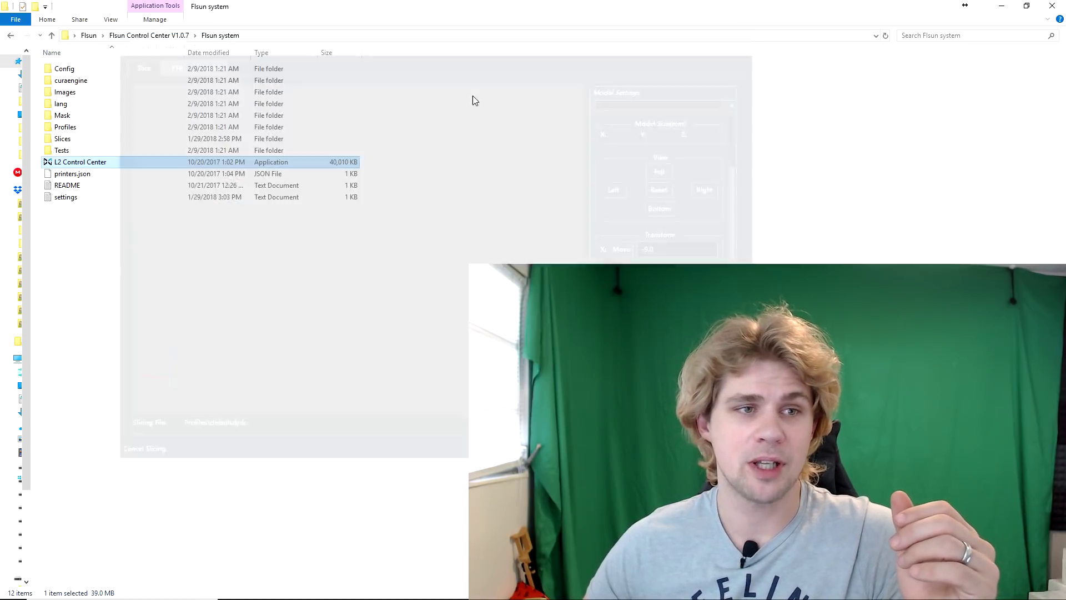
click(138, 37)
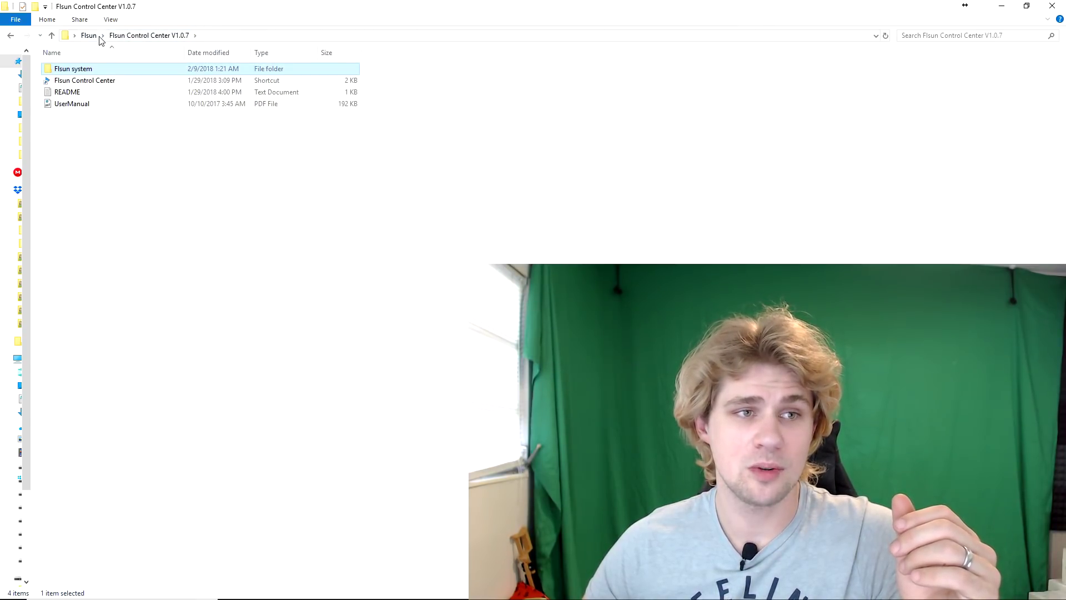
click(90, 37)
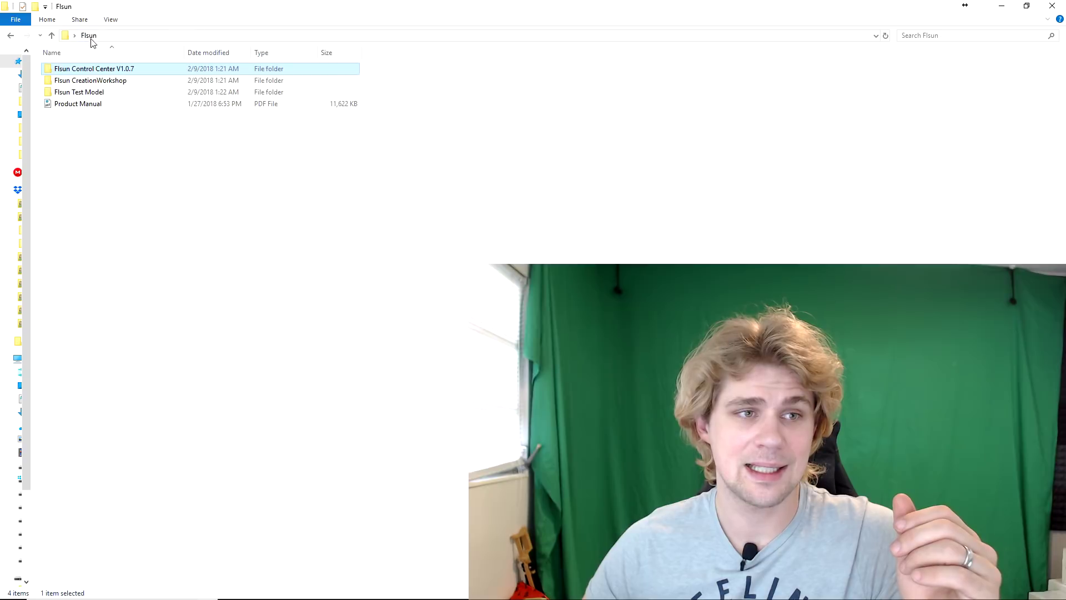
double_click(98, 82)
click(105, 128)
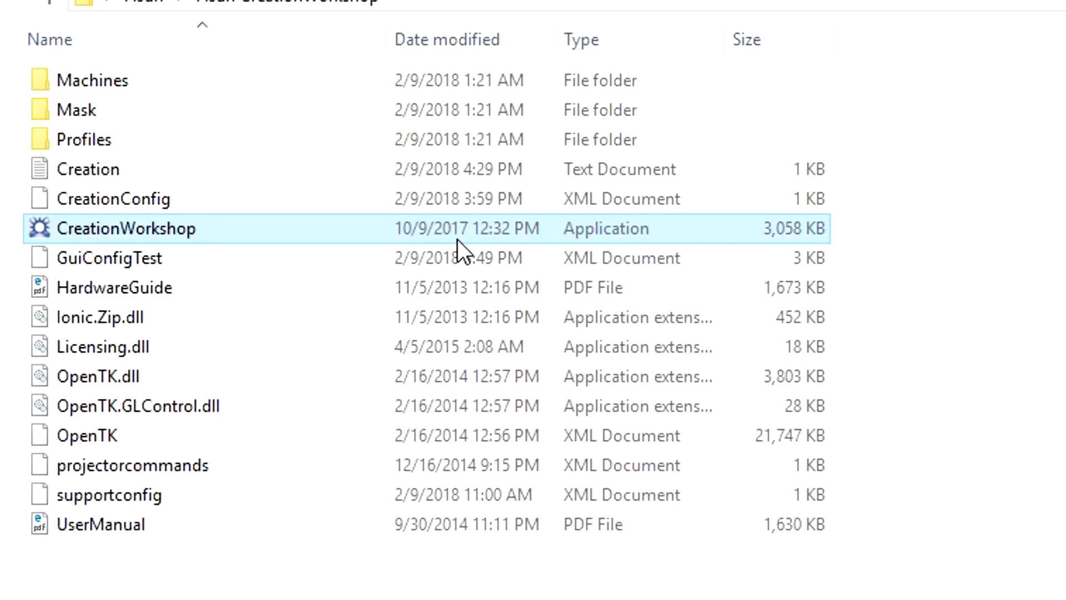
double_click(212, 134)
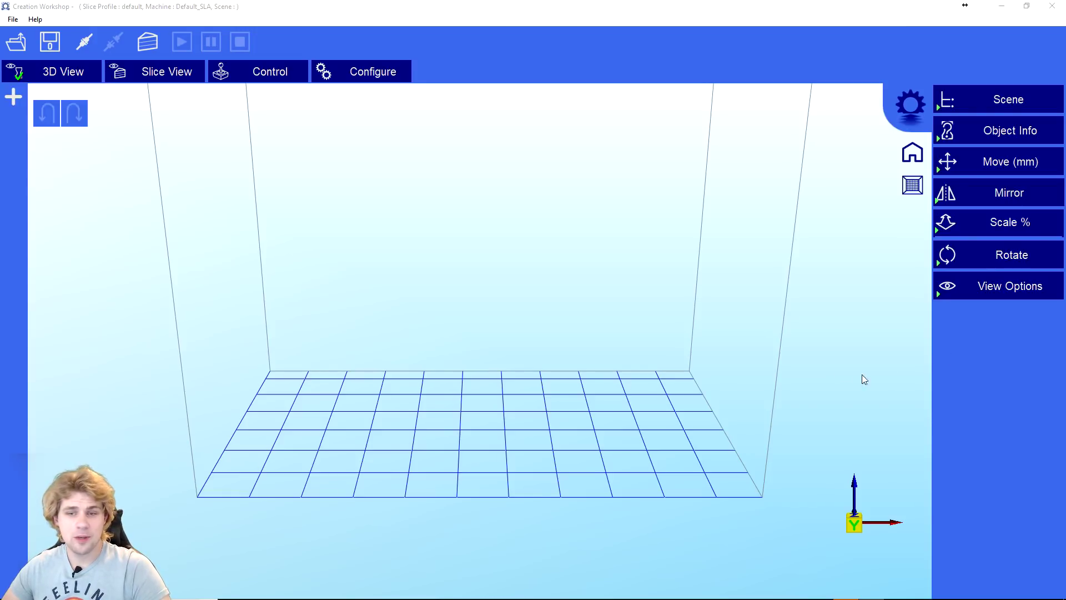
Load the GOKU model and rotate it about the Z axis
click(16, 42)
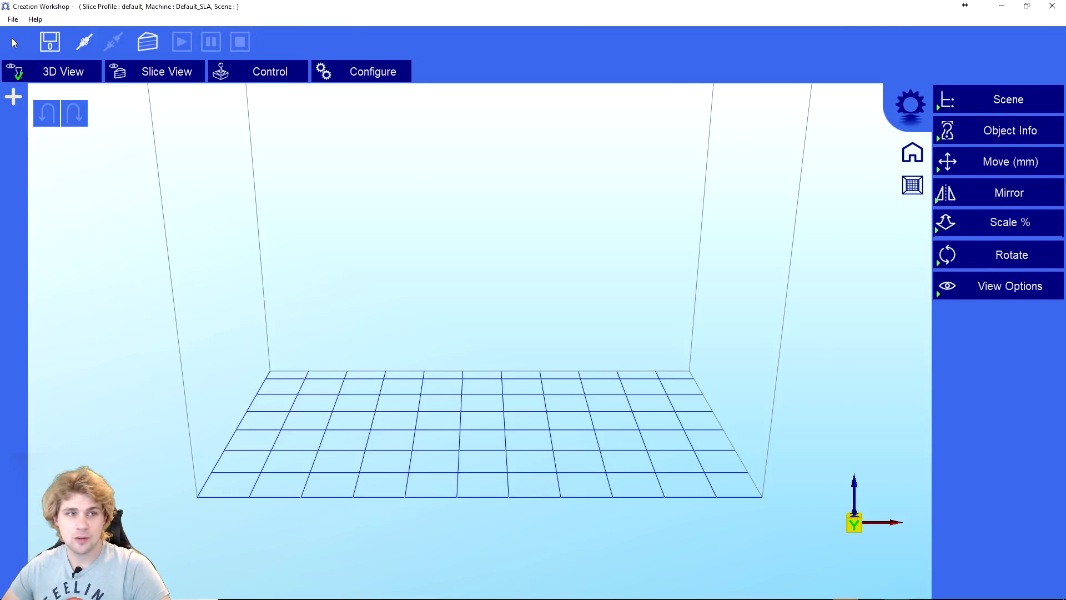
double_click(530, 286)
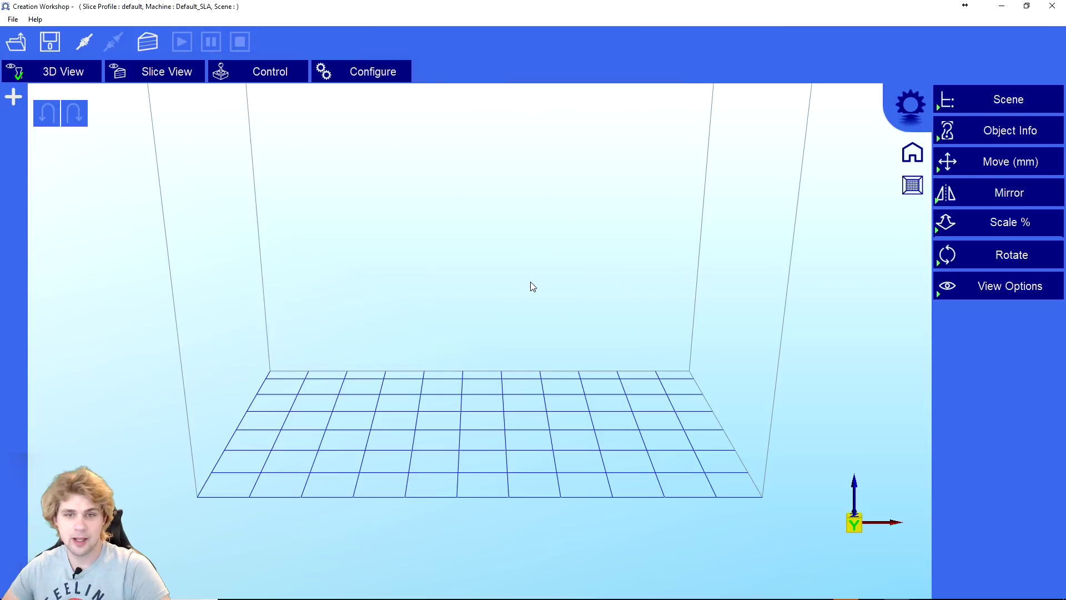
scroll(564, 214, down, 5)
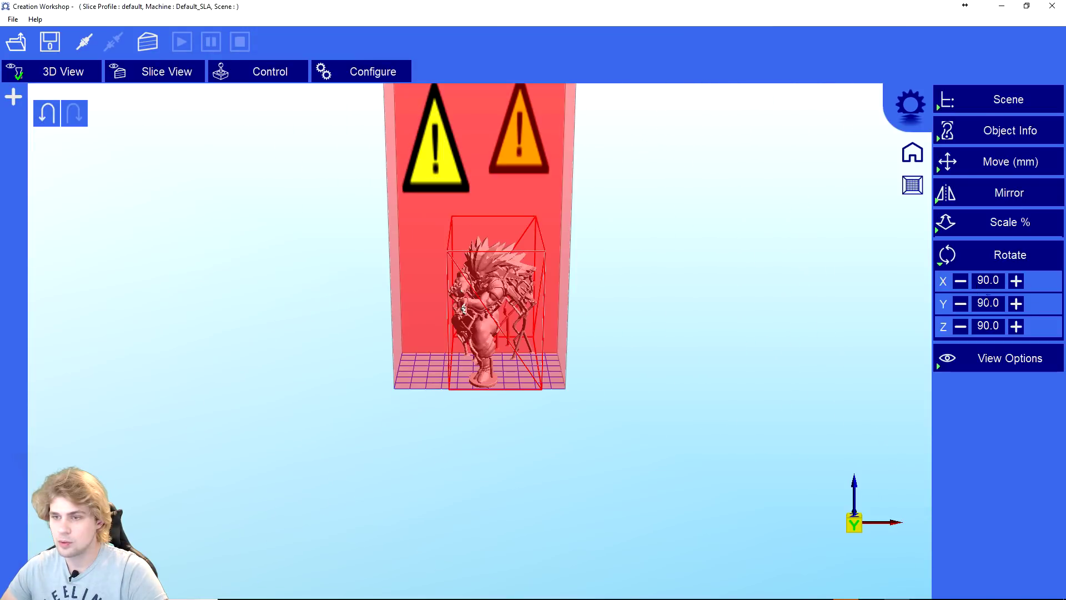
click(1021, 326)
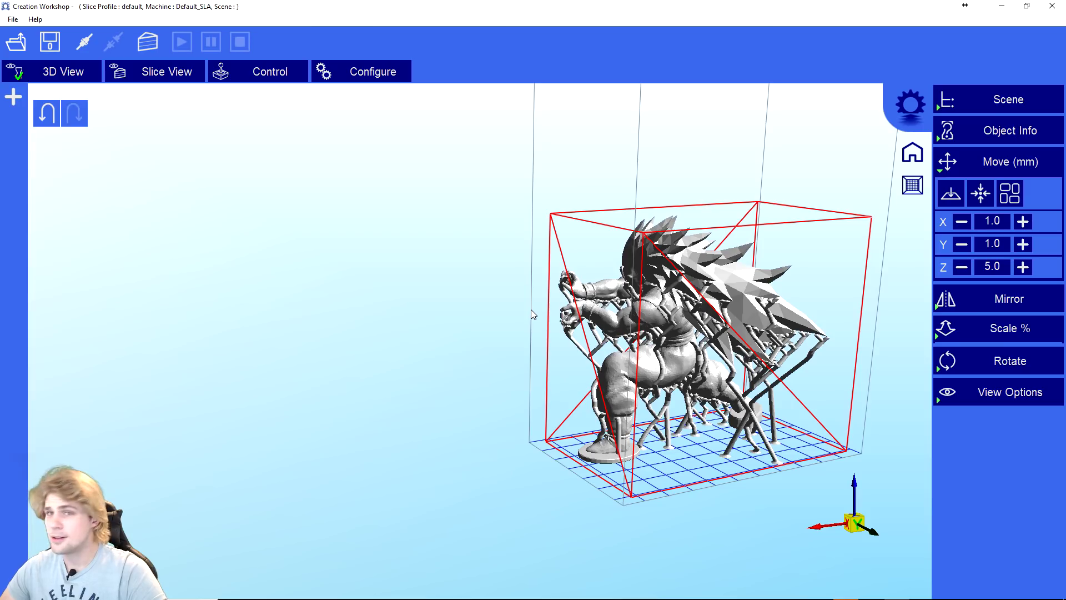
Shift the model three steps along +Y into the build volume and show the support tools
drag(468, 302, 504, 304)
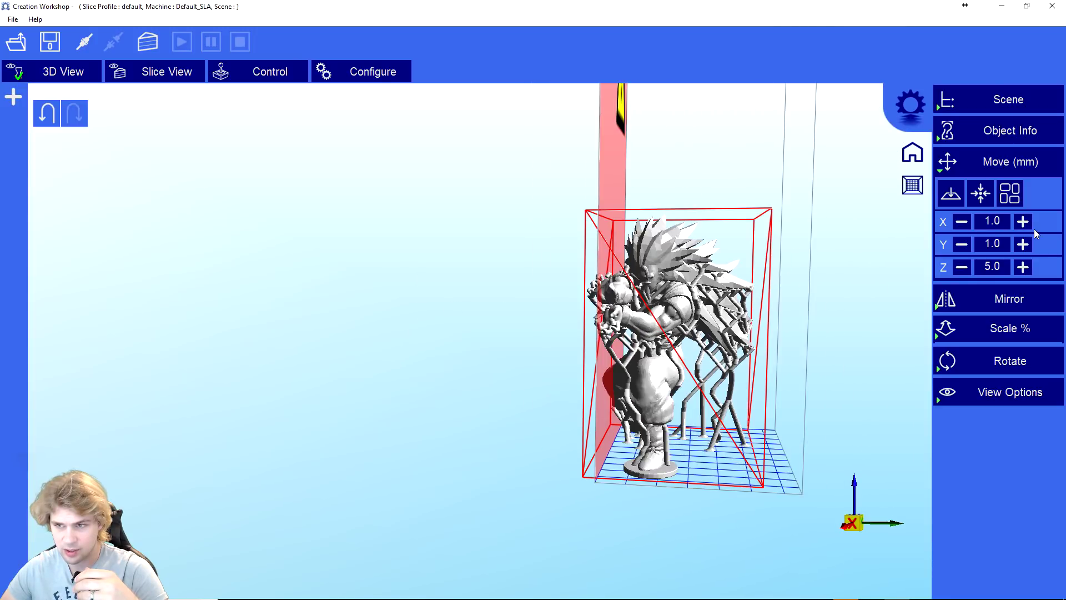
click(1023, 244)
click(1022, 245)
click(1022, 244)
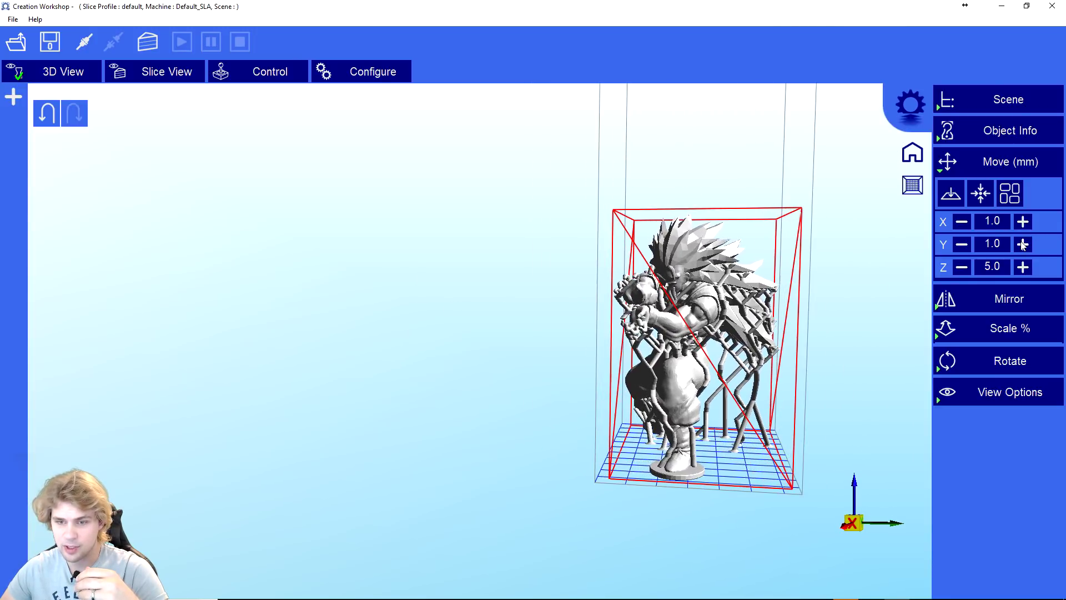
drag(465, 454, 371, 455)
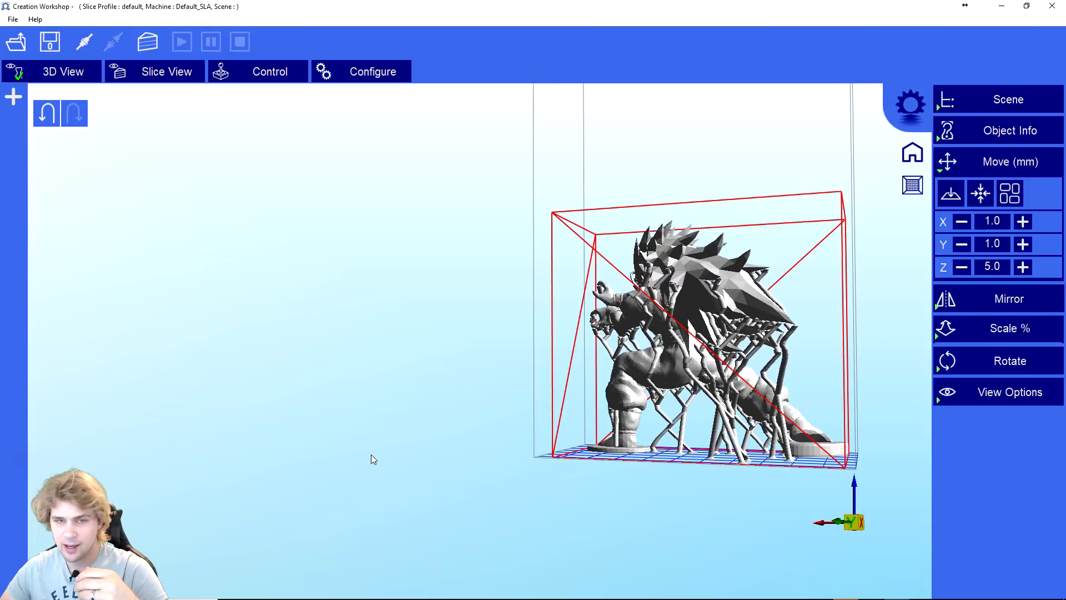
click(13, 97)
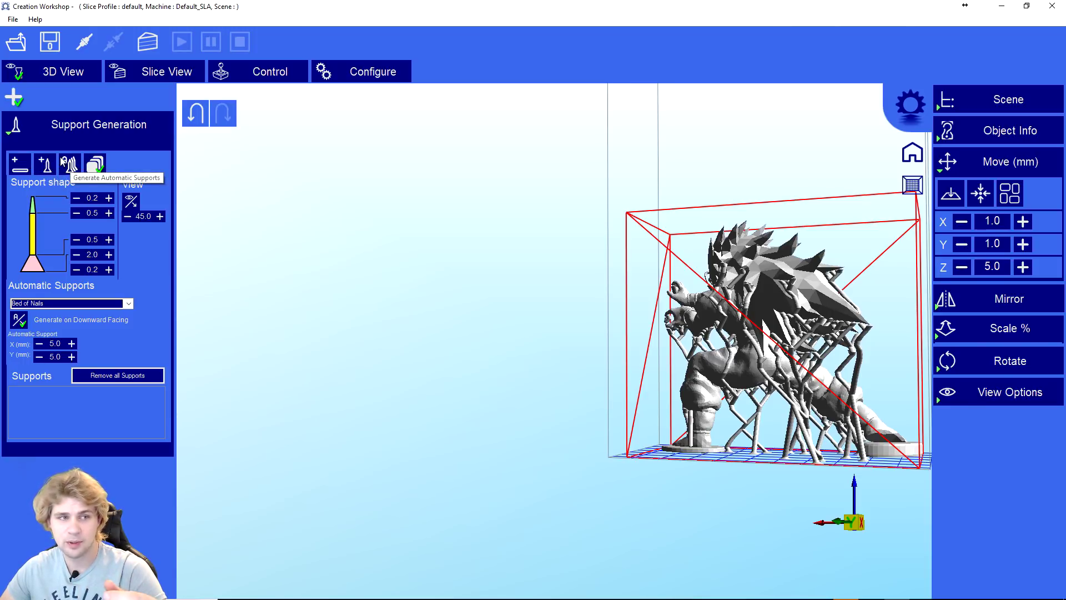
Hide the support tools and orbit to view the Goku figure's underside and side
click(13, 98)
drag(441, 255, 415, 281)
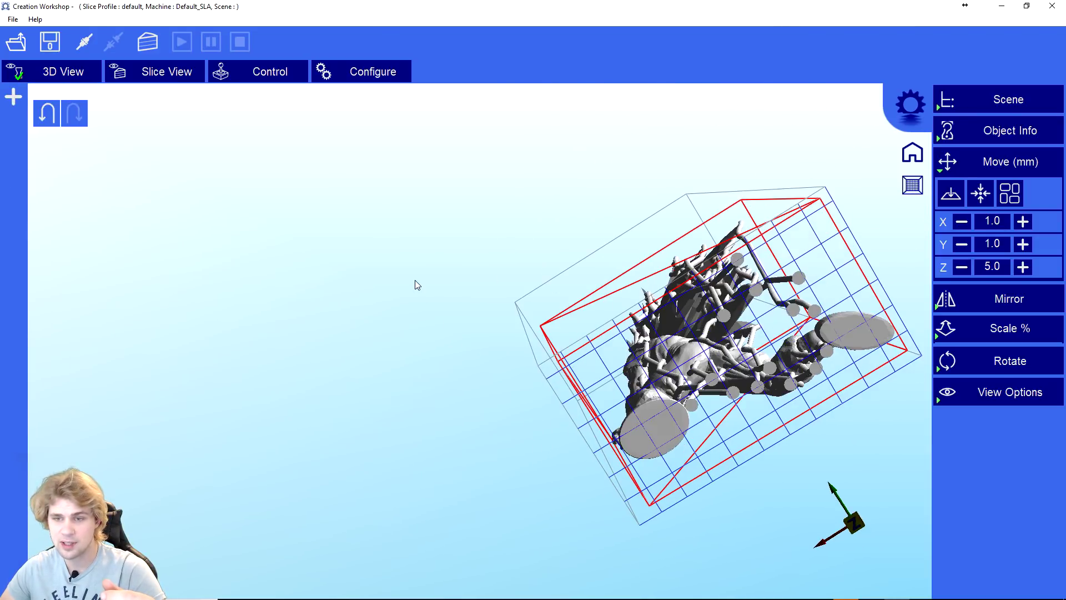
mouse_move(529, 283)
mouse_down()
mouse_move(442, 310)
mouse_move(499, 398)
mouse_move(481, 275)
mouse_move(471, 275)
mouse_move(538, 326)
mouse_move(522, 285)
mouse_up()
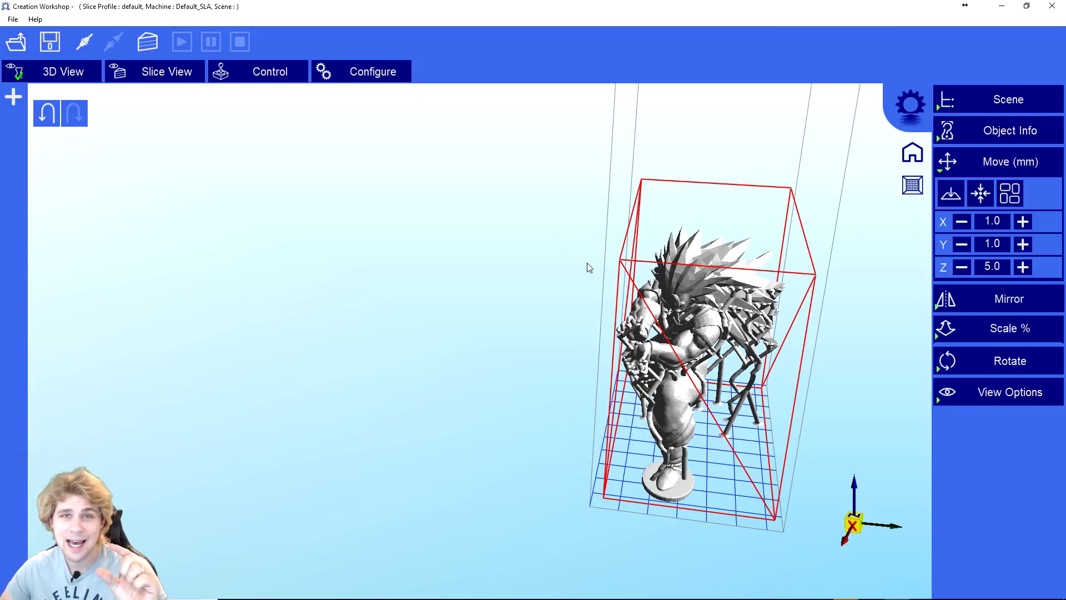
drag(586, 287, 460, 275)
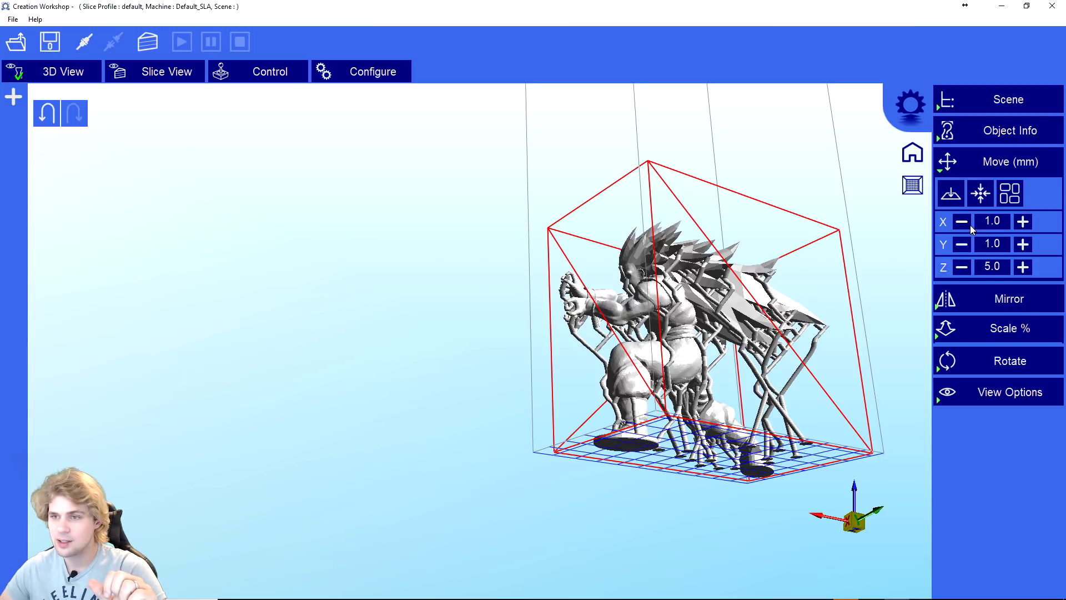
Scale the Goku uniformly to 50% and tilt the view over all three figures
click(1000, 330)
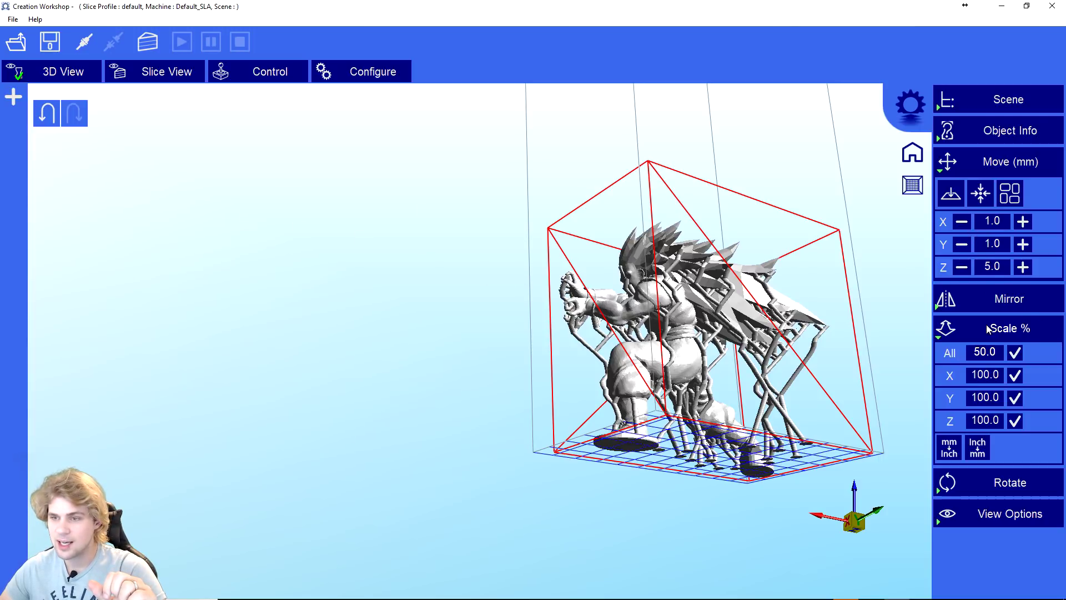
click(1015, 354)
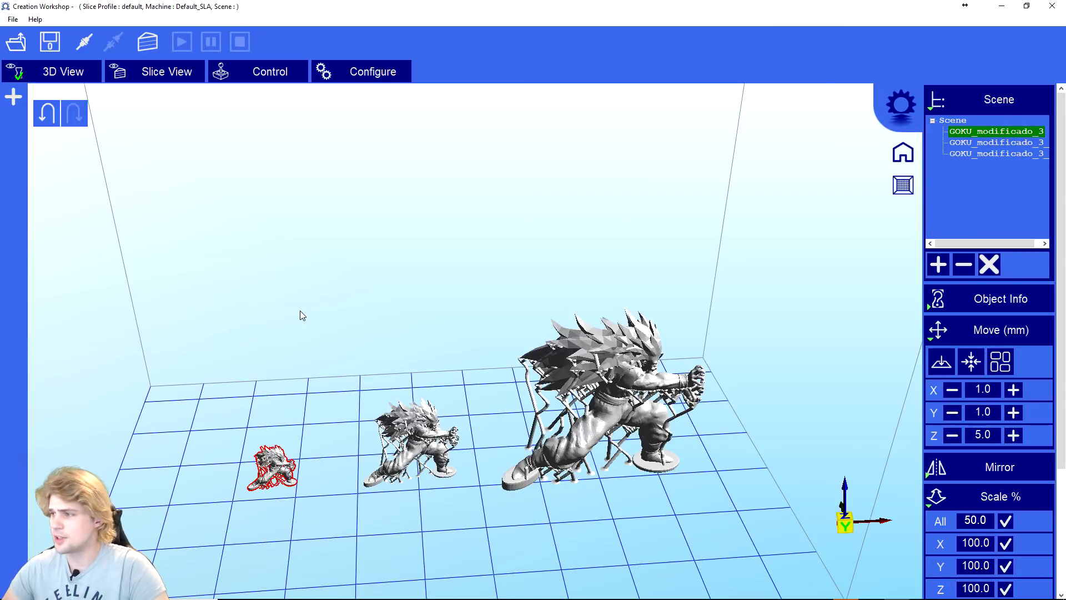
mouse_move(365, 331)
mouse_down()
mouse_move(359, 309)
mouse_move(358, 337)
mouse_up()
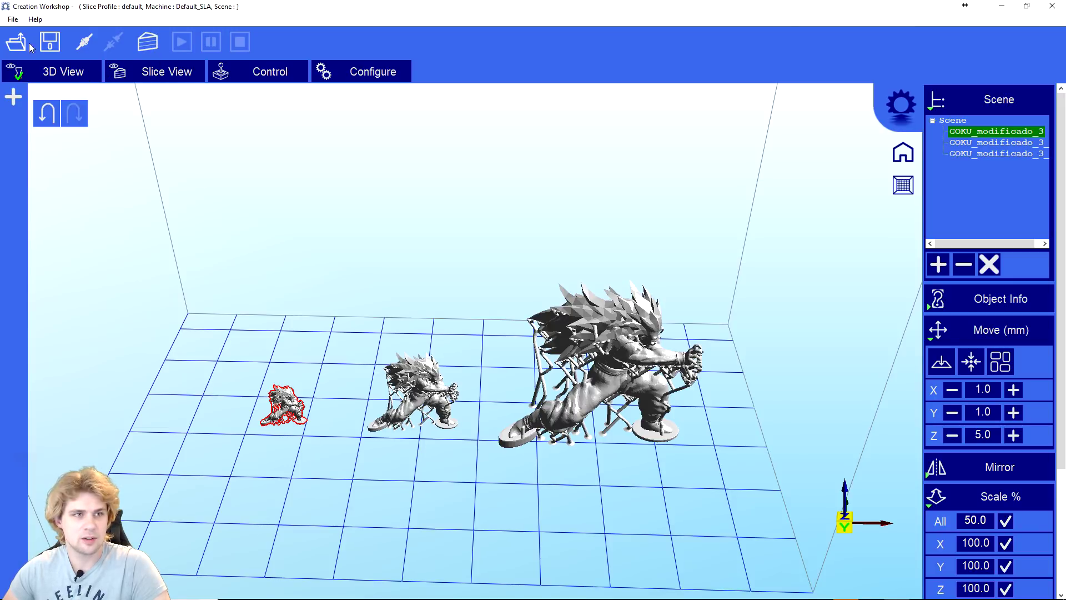
Save the scene as '3 gokus'
click(50, 42)
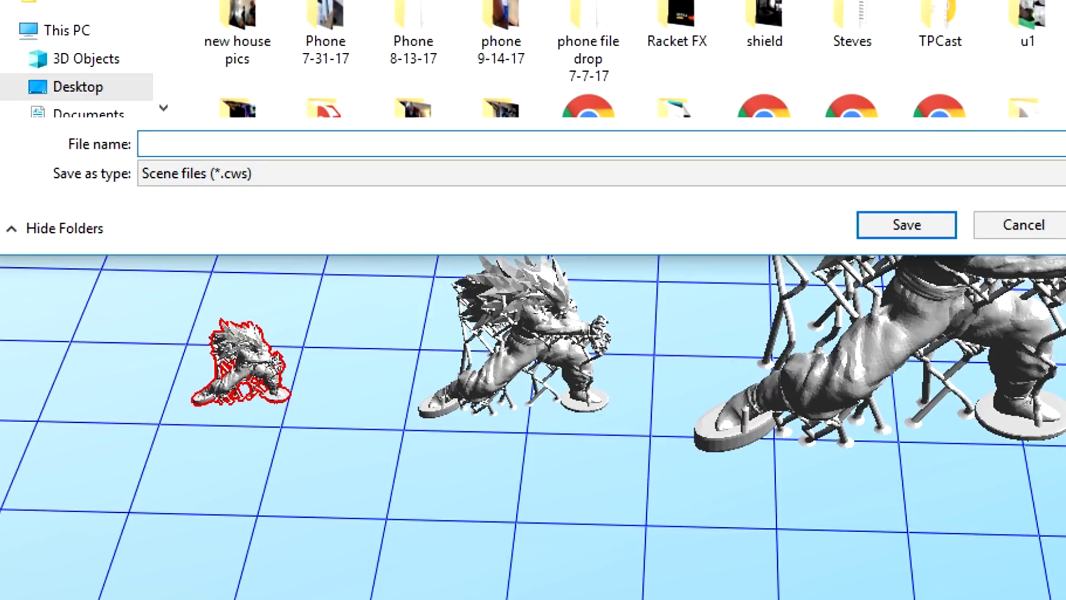
text(3 gokus)
click(905, 224)
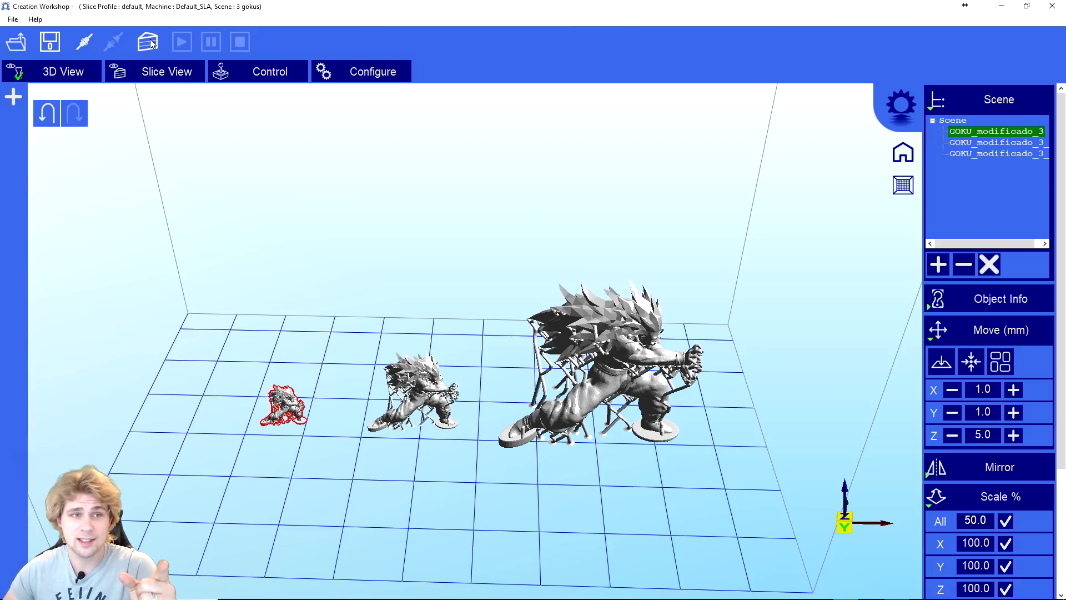
Dismiss the Slice dialog without slicing and show the Default_SLA machine configuration
click(149, 42)
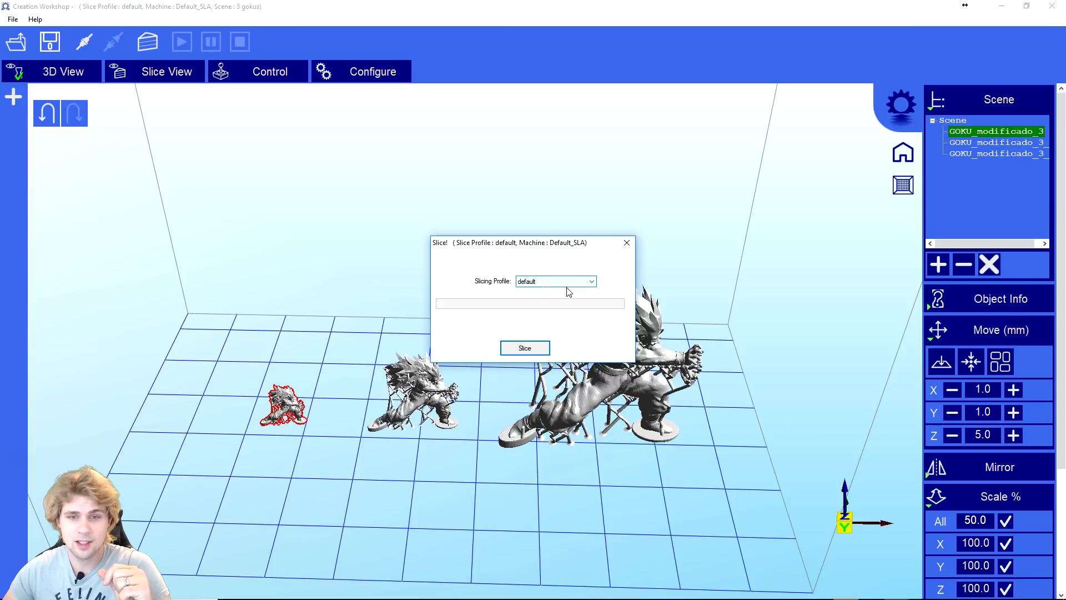
click(626, 243)
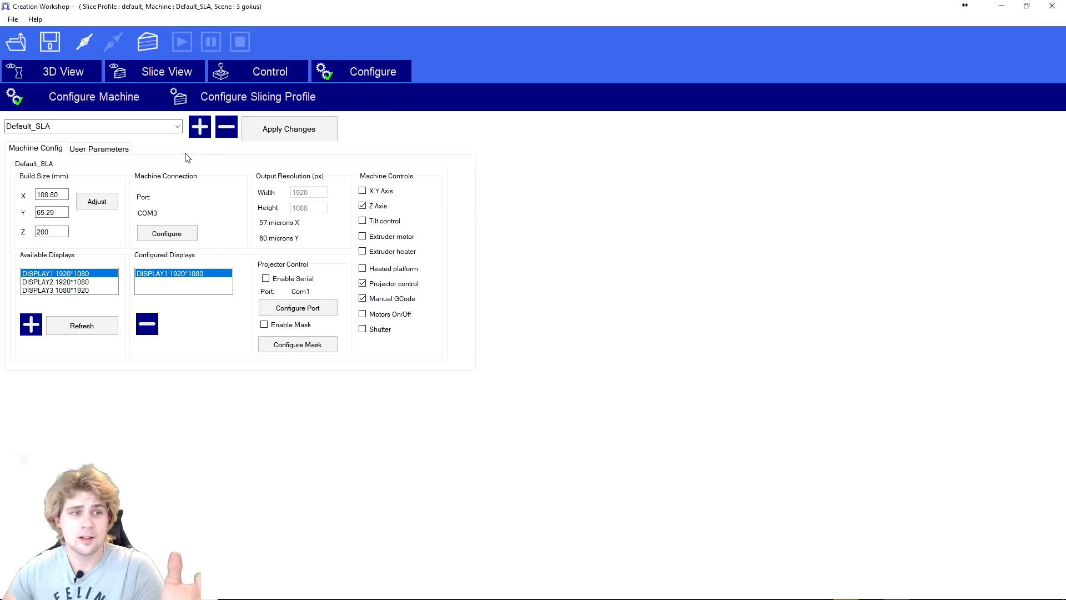
click(361, 71)
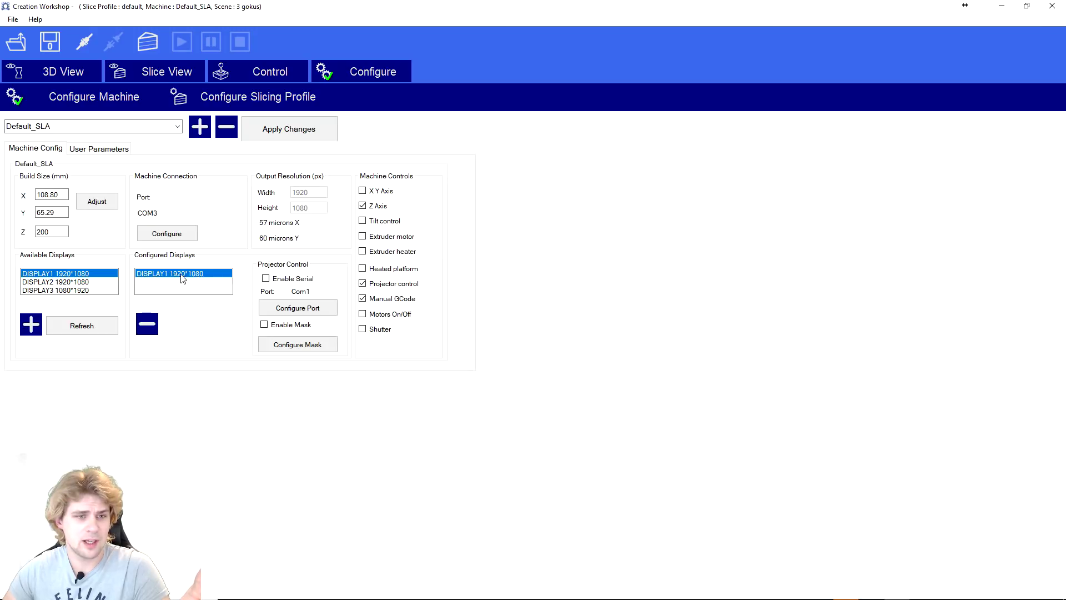
Check the slicing profile's 15000 ms exposure time
click(232, 103)
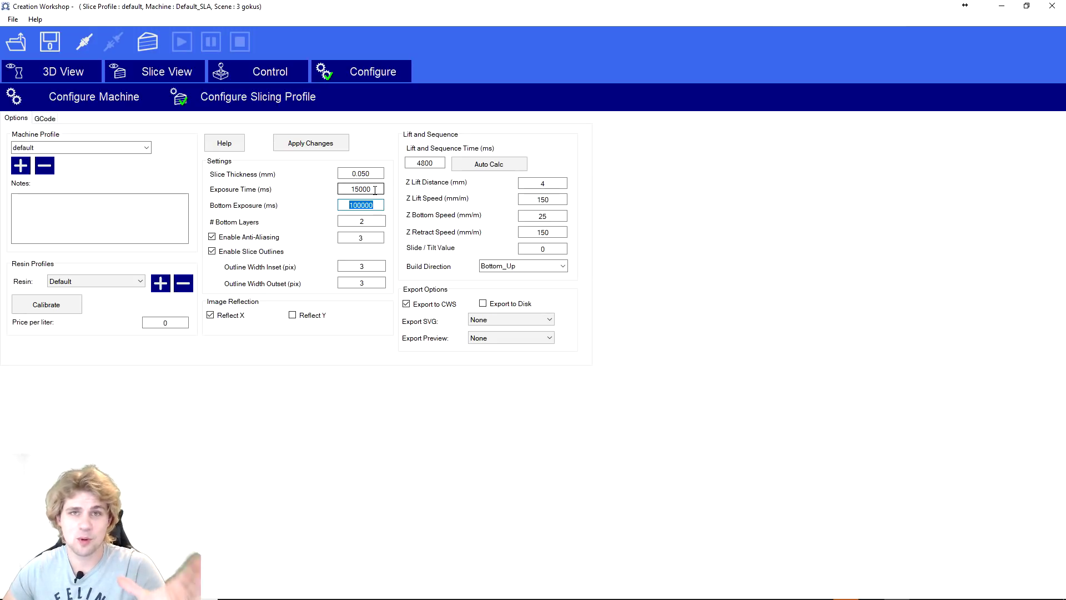
double_click(348, 188)
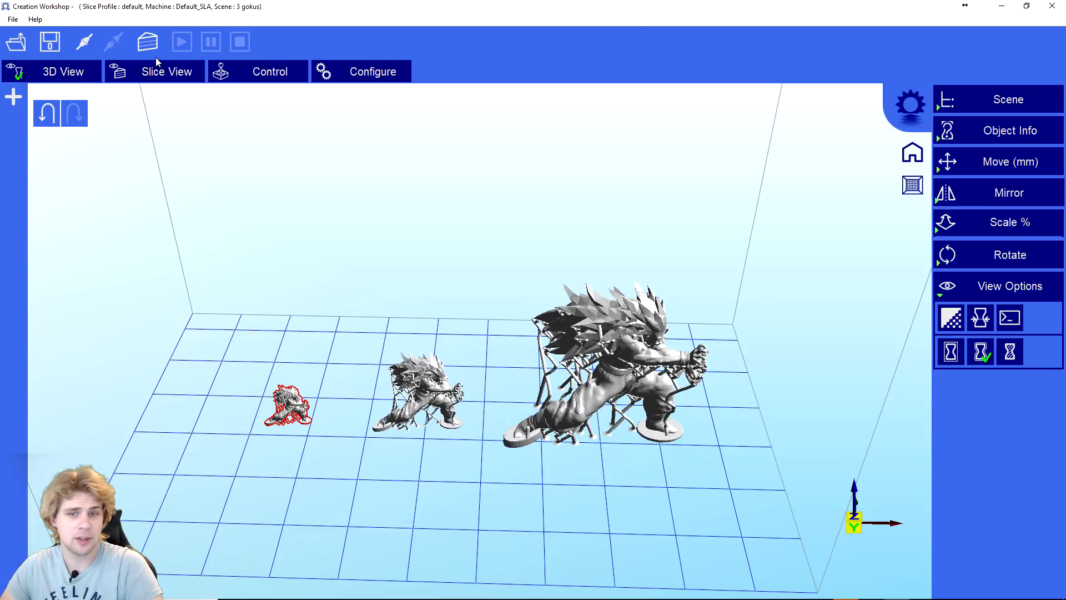
Slice the 3 gokus scene from the Slice View tab
click(154, 74)
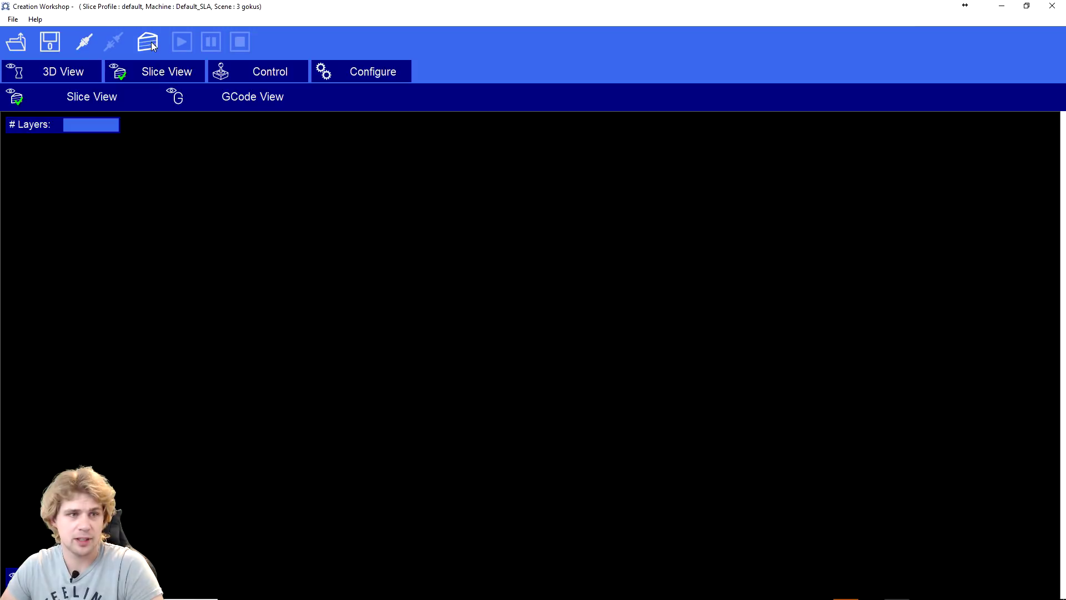
click(147, 41)
click(535, 350)
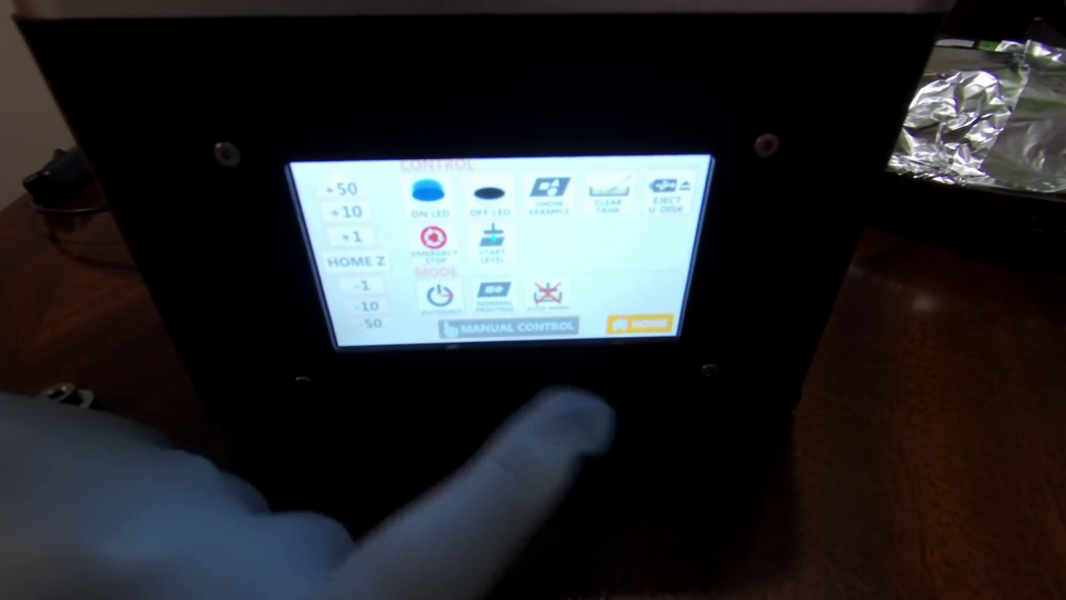
Toggle auto homing, then select 3 gokus.cms on the printer and start printing it
click(528, 300)
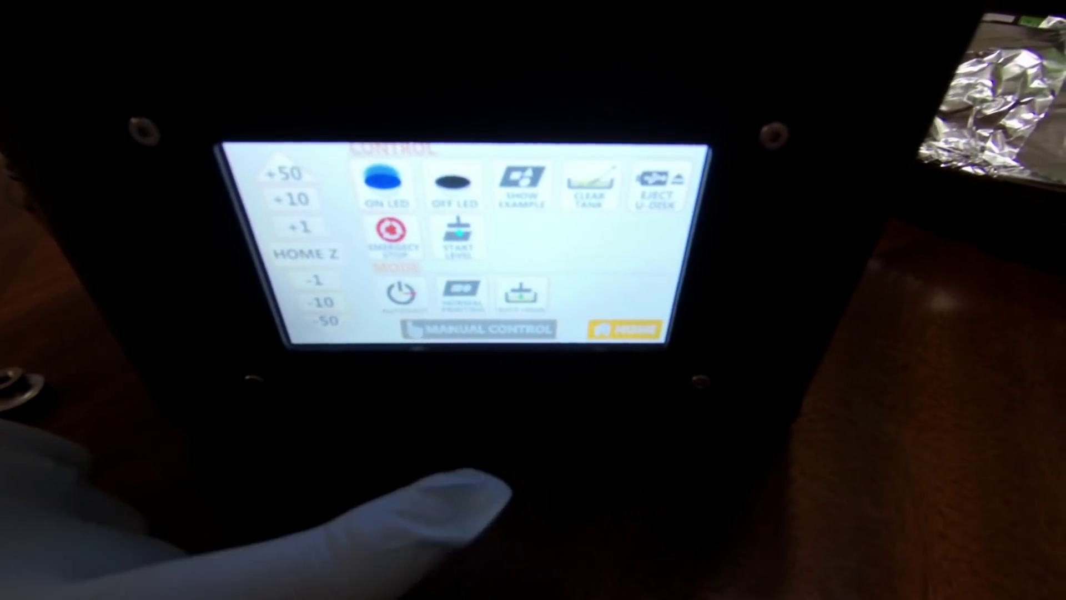
click(617, 329)
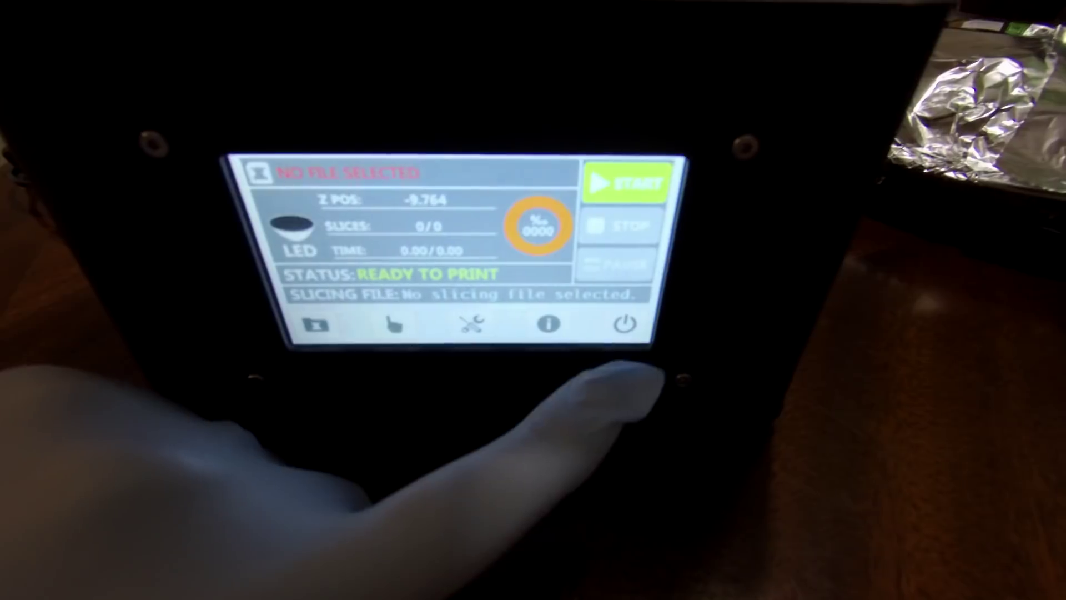
click(333, 323)
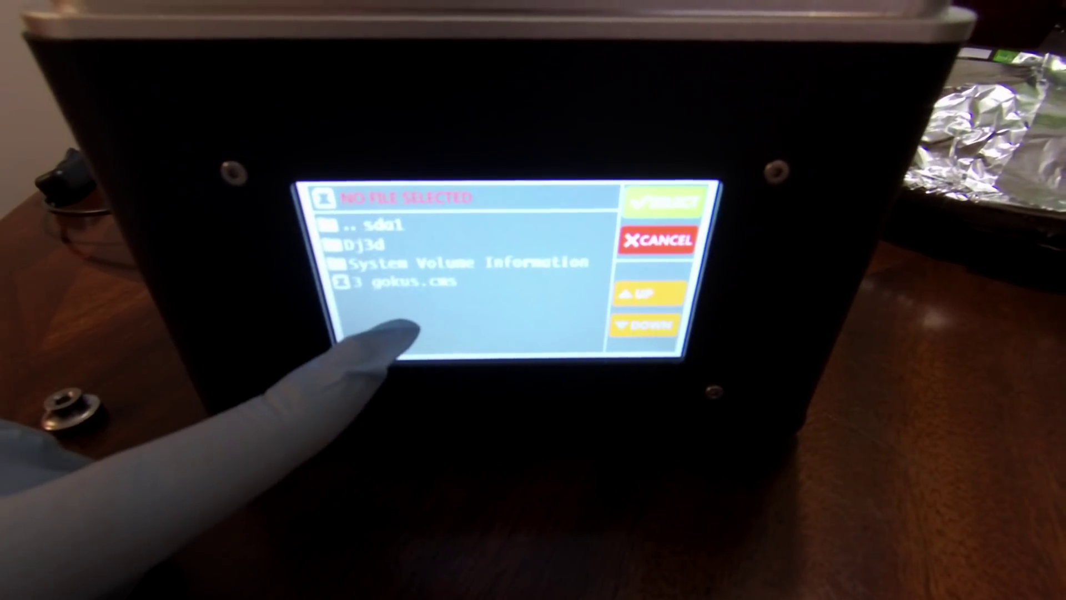
click(422, 284)
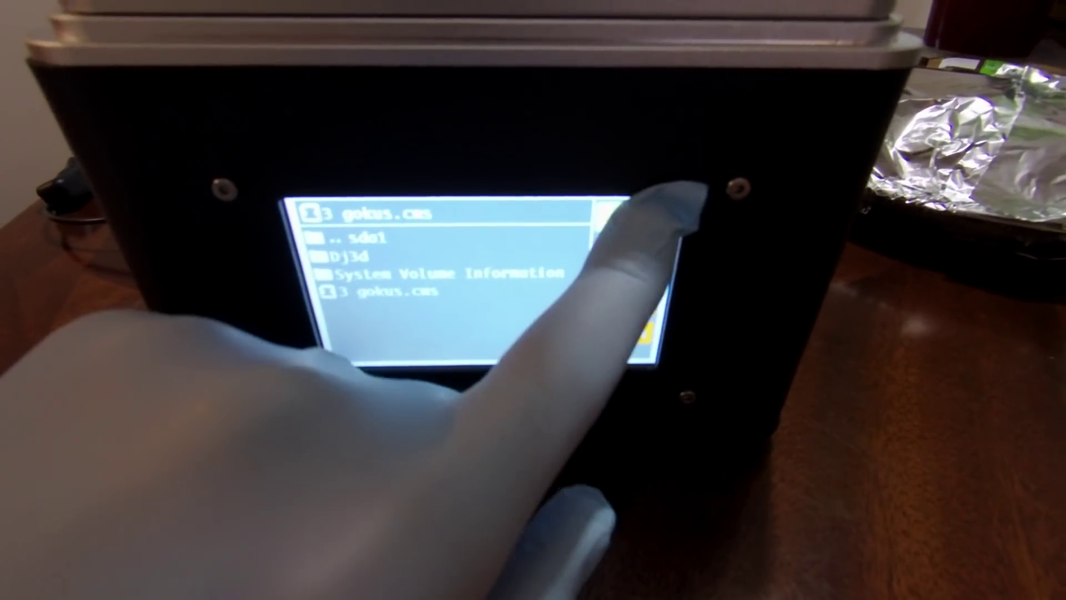
click(660, 205)
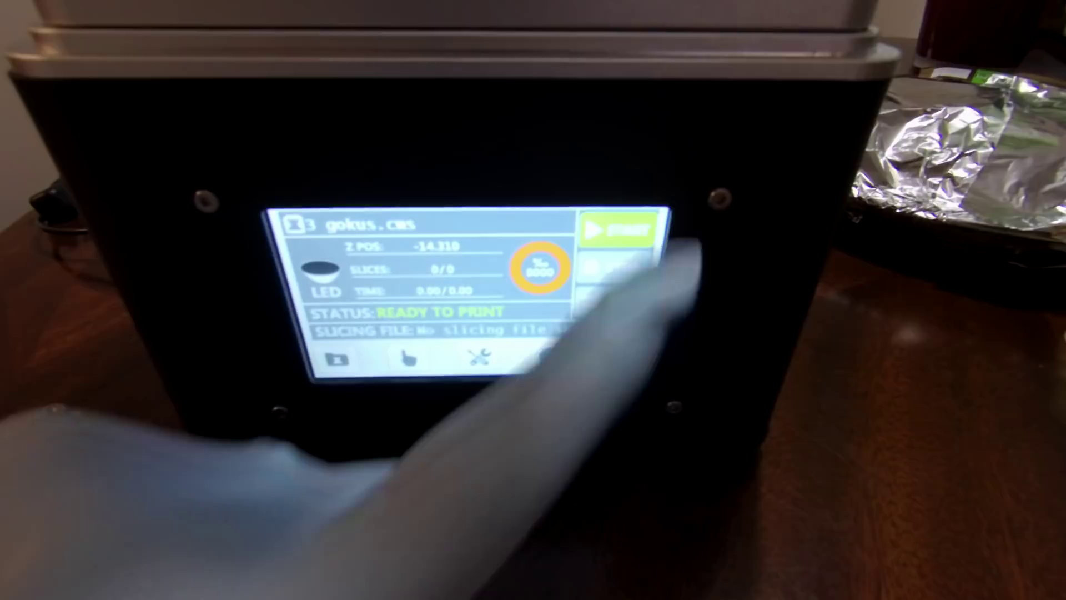
click(619, 228)
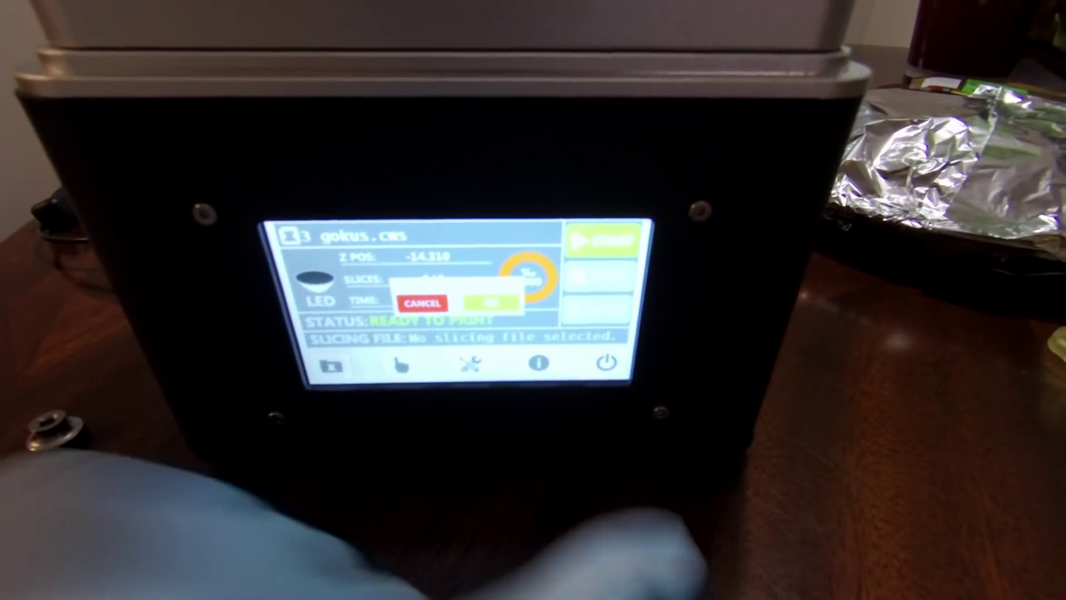